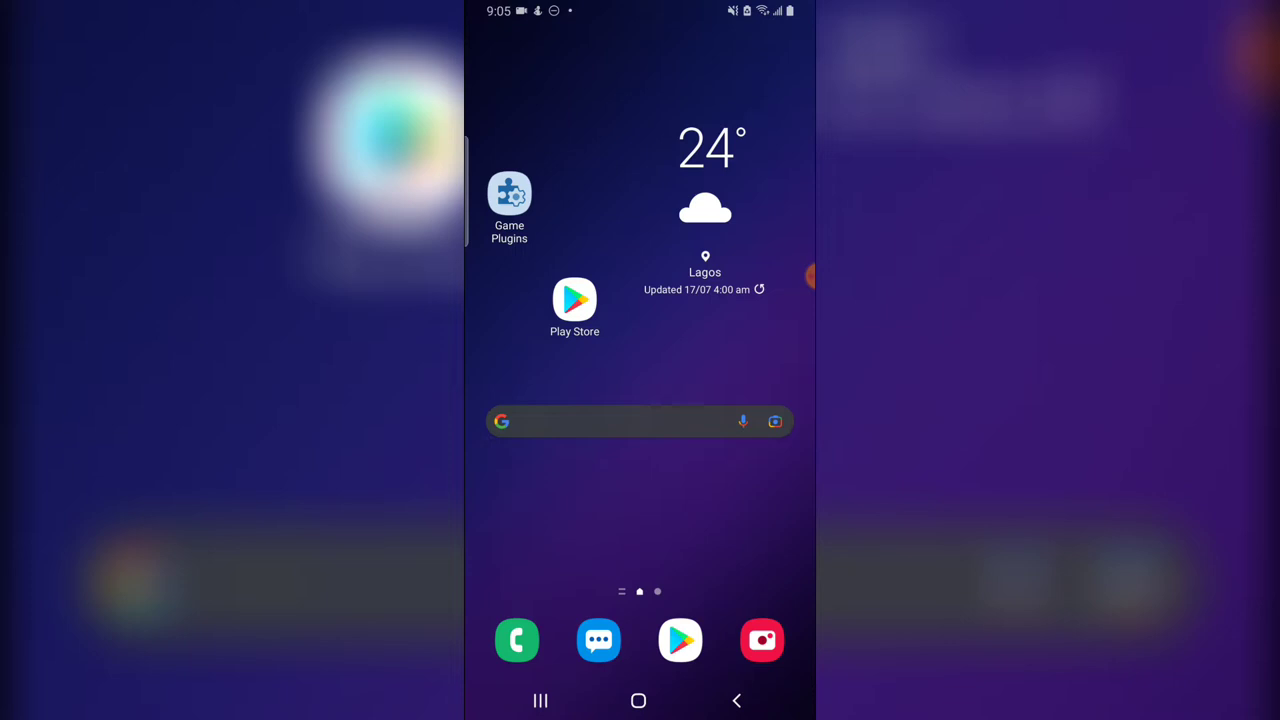
# Launch YouTube from the first page of the Android app drawer.
pyautogui.moveTo(640, 520); pyautogui.dragTo(640, 250)
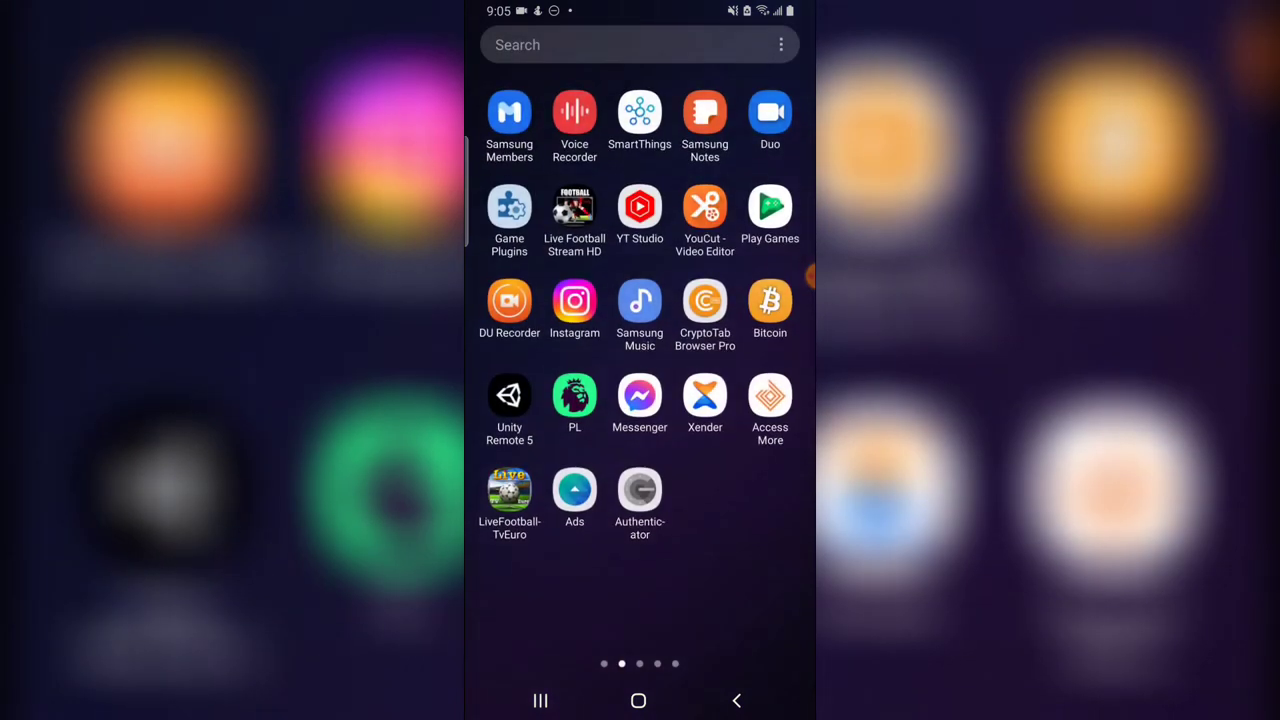
pyautogui.moveTo(520, 350); pyautogui.dragTo(760, 350)
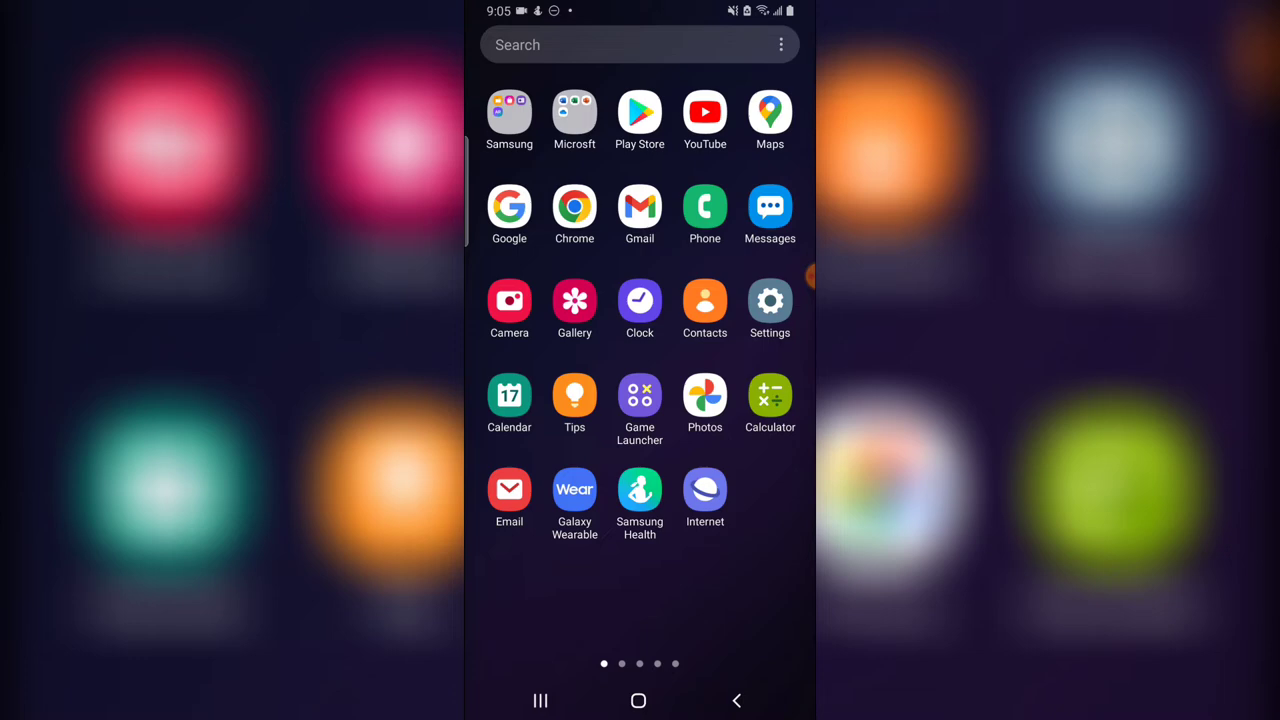
pyautogui.click(705, 111)
pyautogui.scroll(-3, 640, 400)
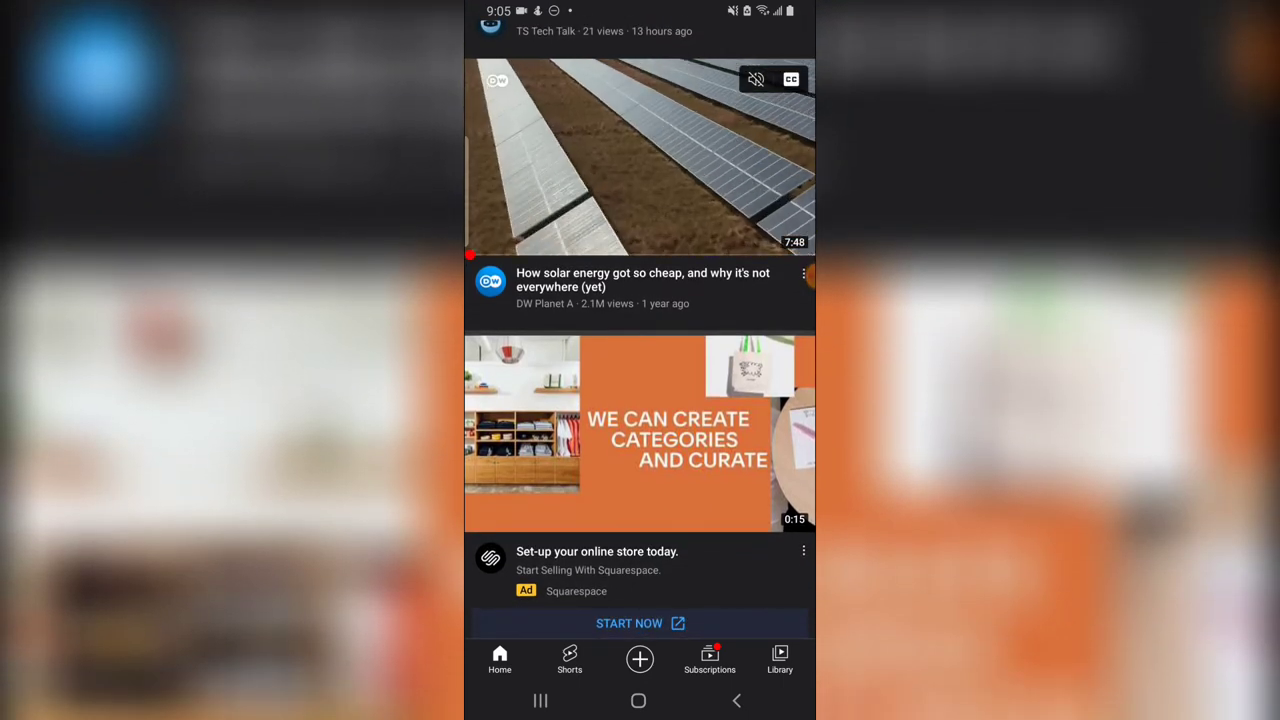
pyautogui.scroll(2, 640, 400)
pyautogui.scroll(2, 640, 400)
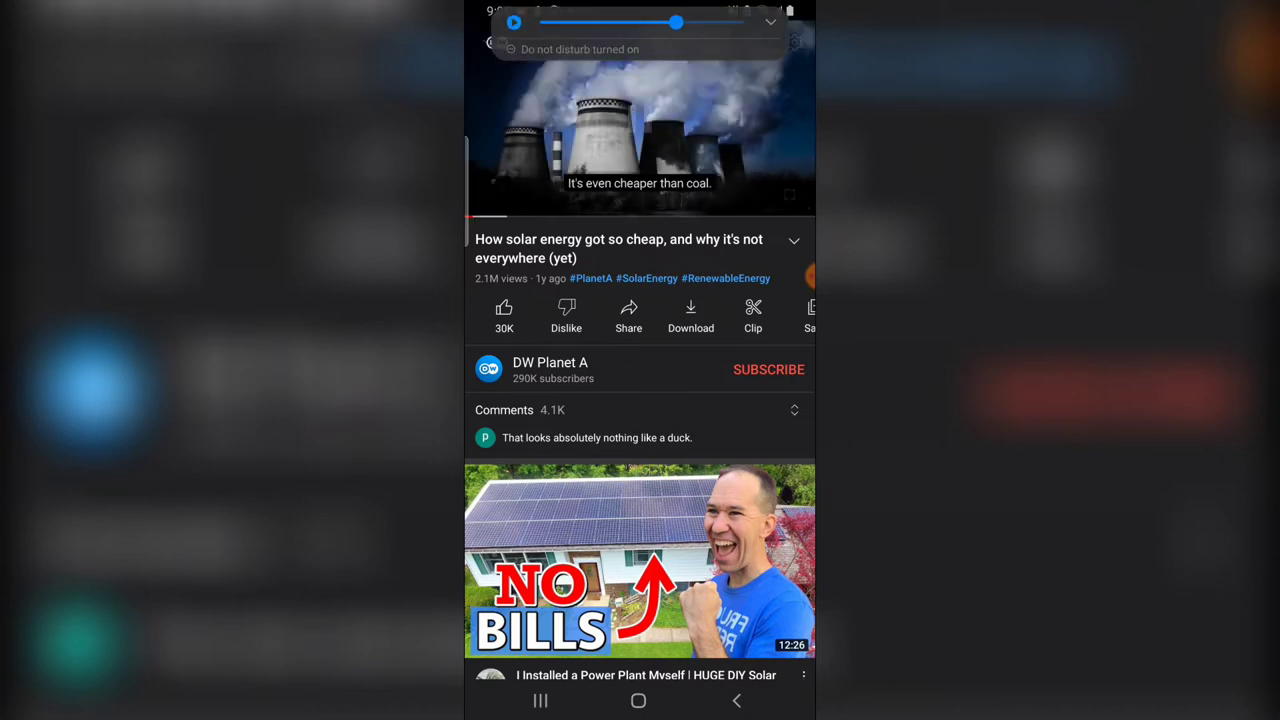
pyautogui.scroll(-3, 640, 450)
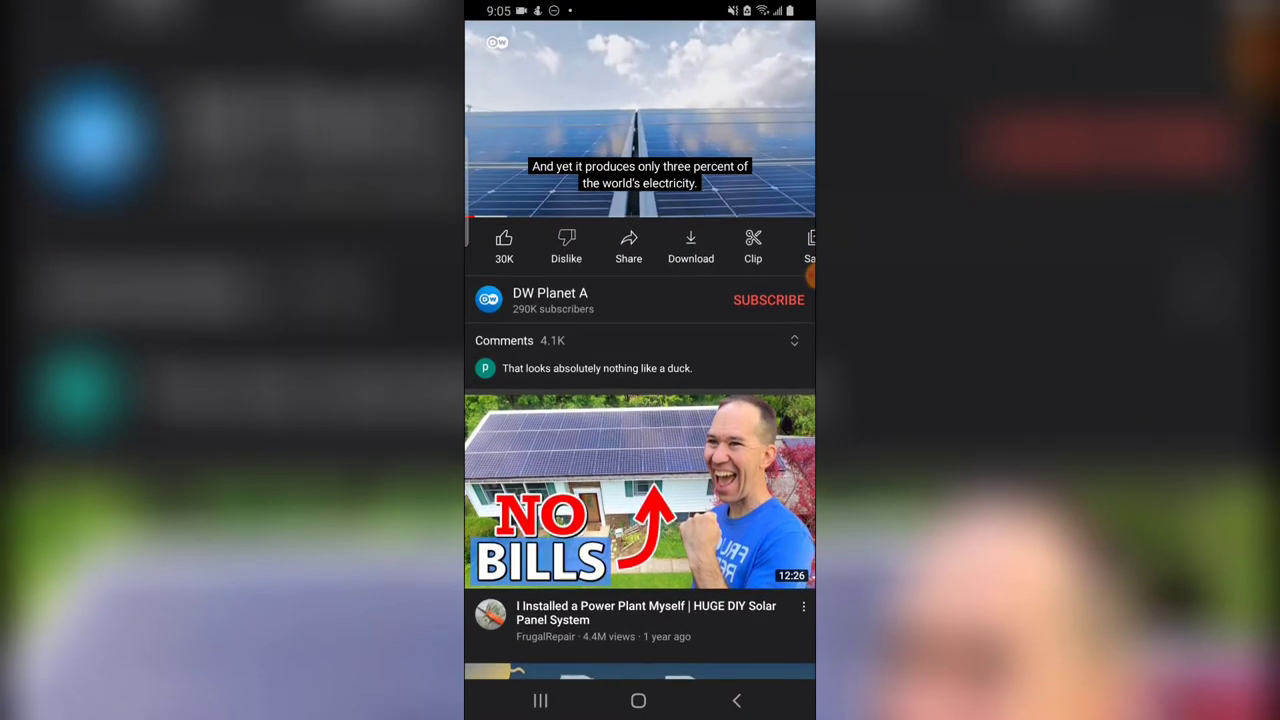
pyautogui.scroll(3, 640, 450)
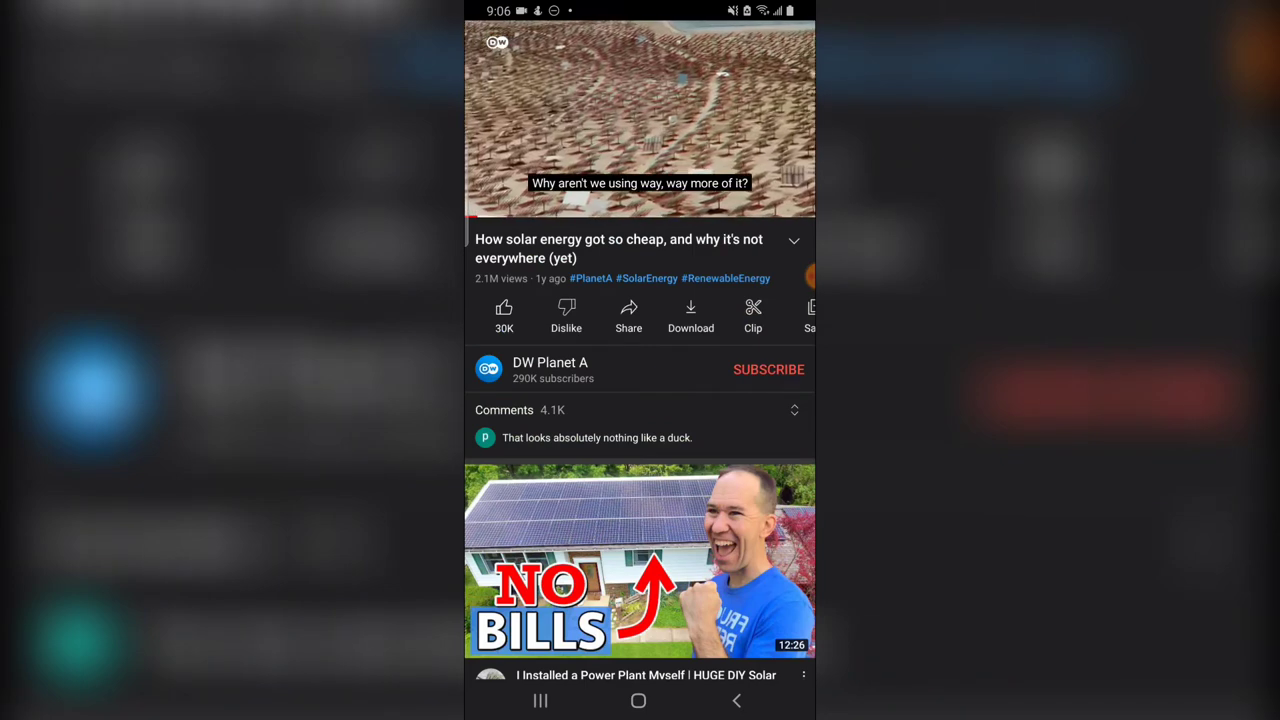
pyautogui.hscroll(1, 640, 315)
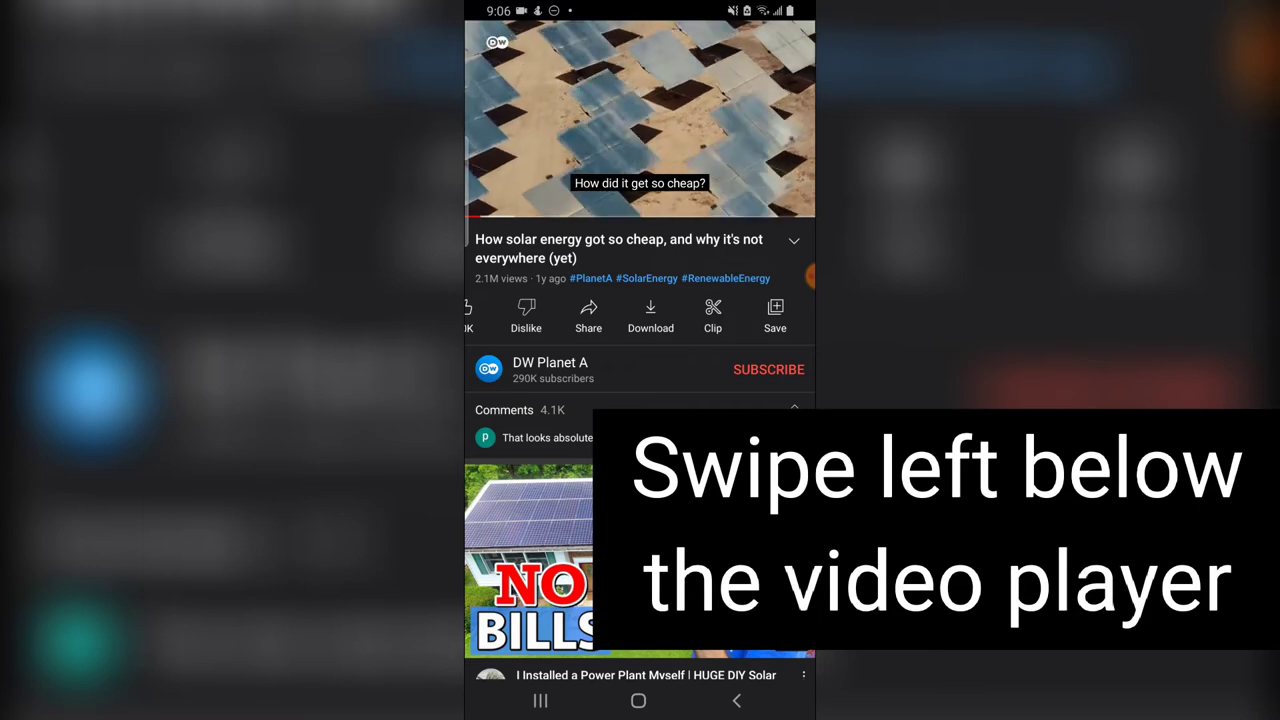
# Save the solar energy video to Watch later and bring up the playlist picker.
pyautogui.click(775, 315)
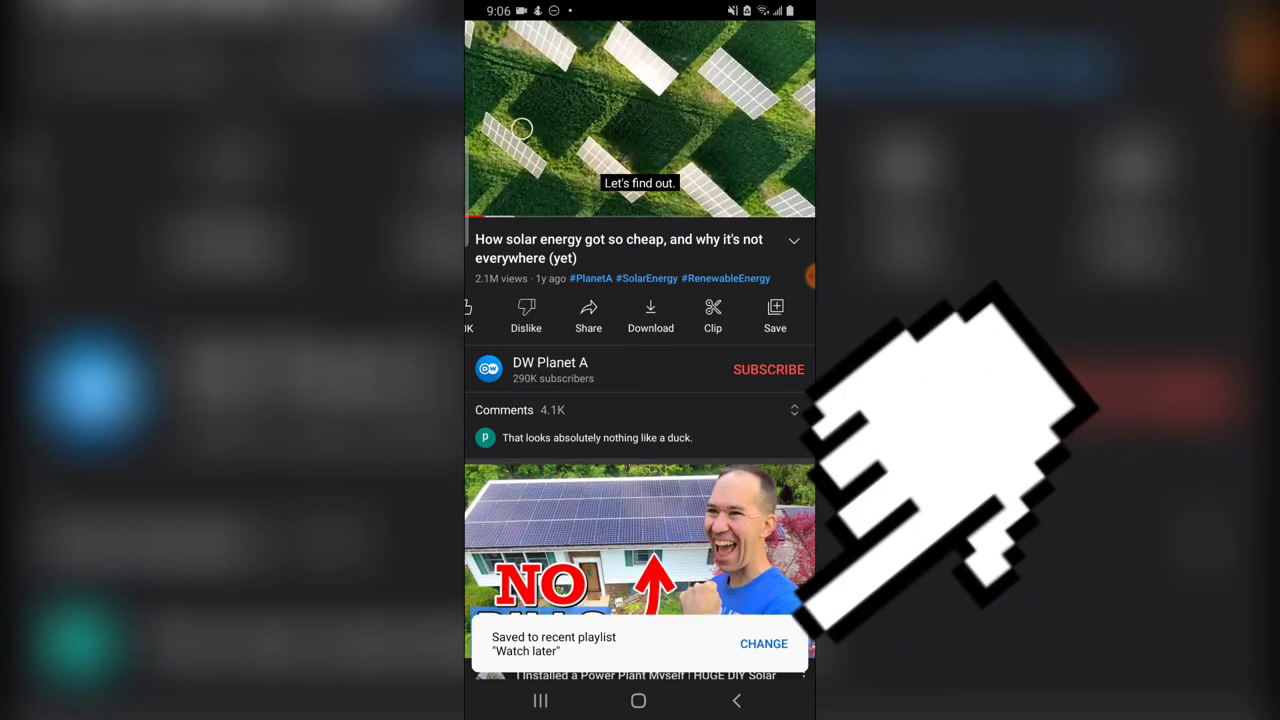
pyautogui.click(763, 643)
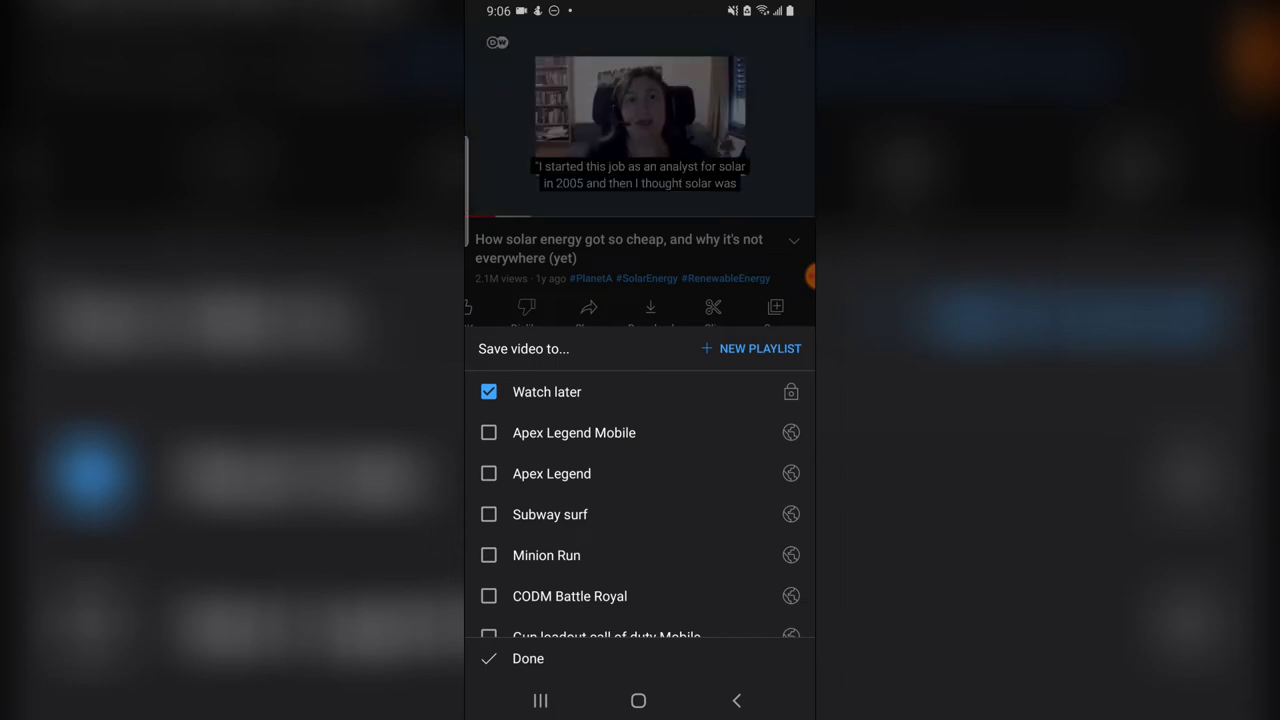
# Keep the solar video checked in Watch later and confirm the playlist choice.
pyautogui.click(547, 391)
pyautogui.click(547, 391)
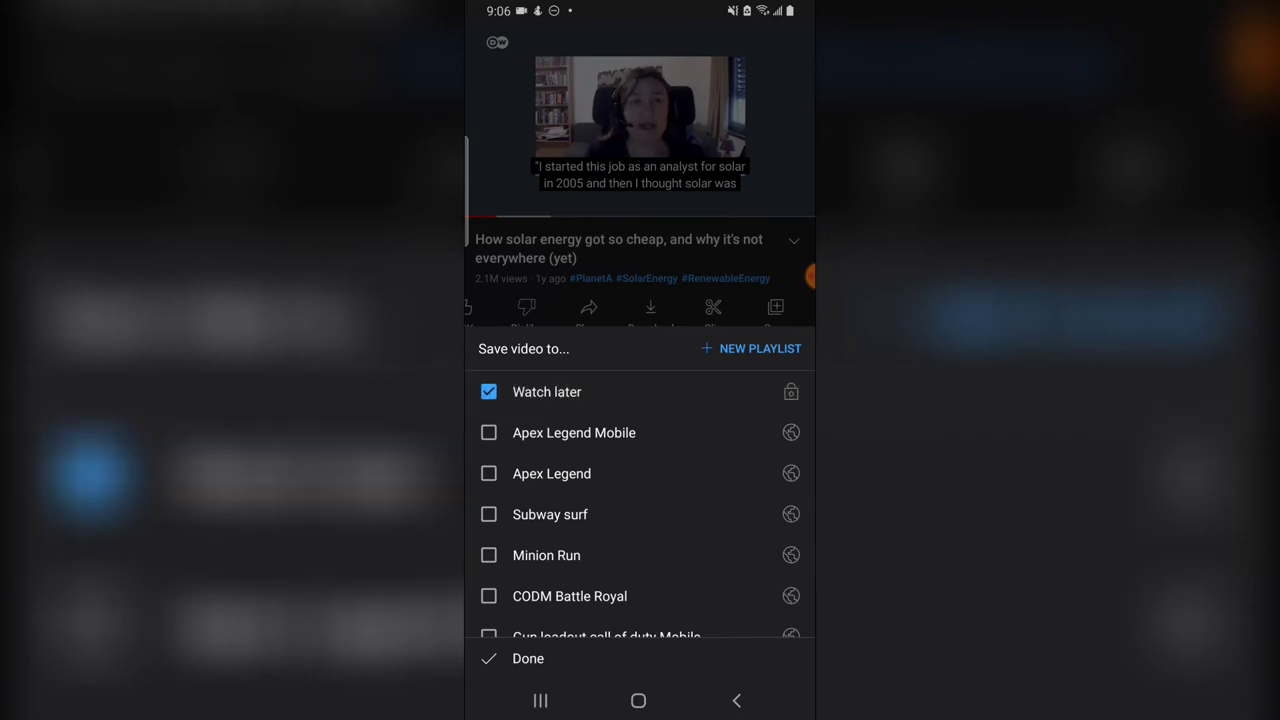
pyautogui.click(528, 658)
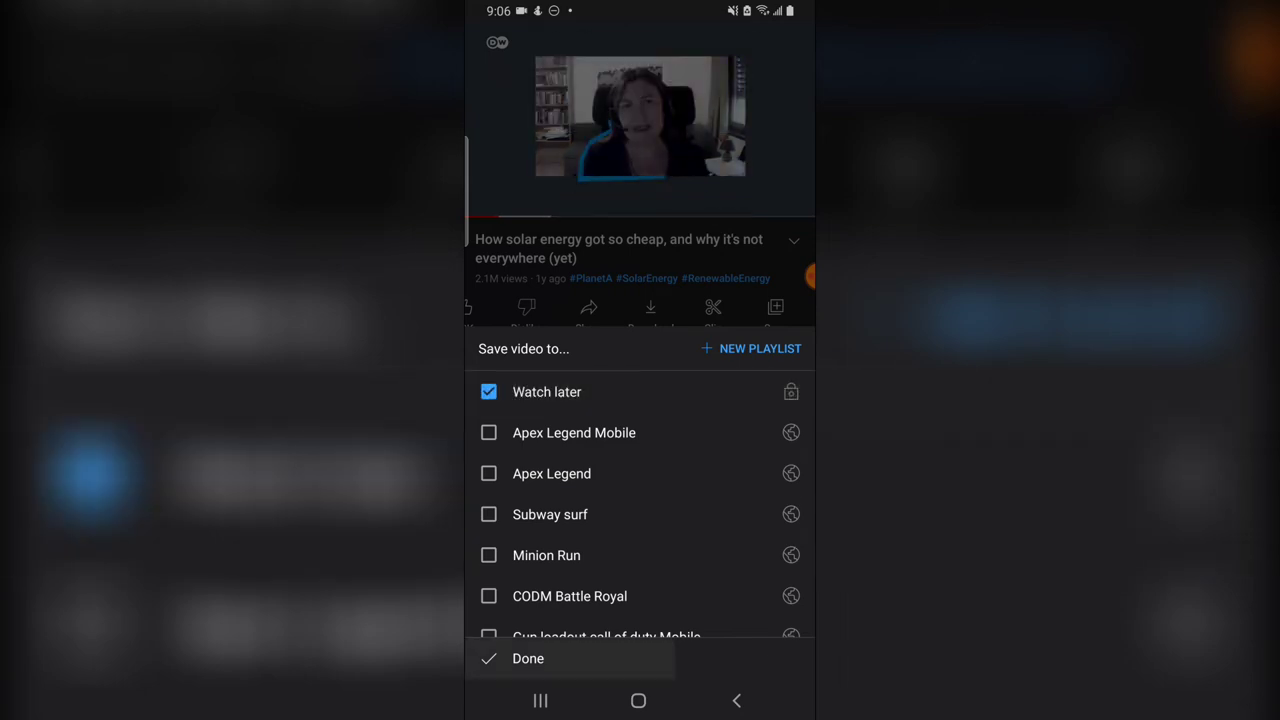
# Leave the video page, close the mini-player, and go to the Library.
pyautogui.click(736, 700)
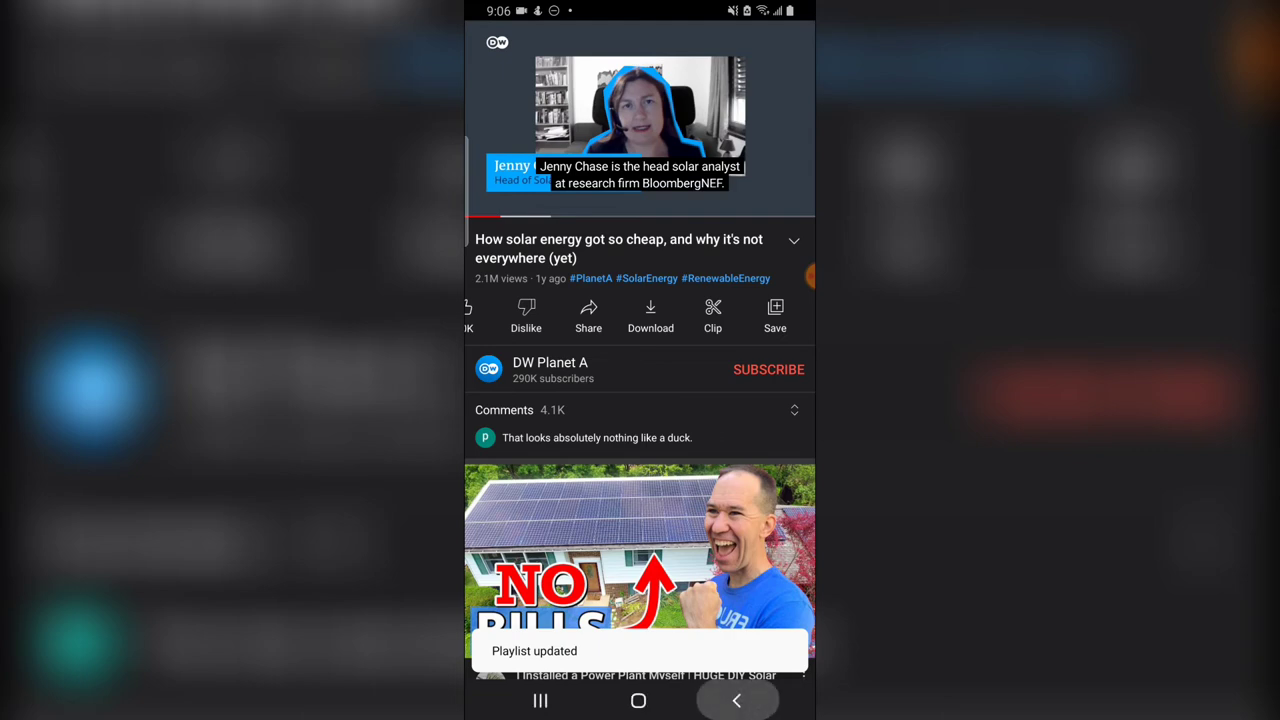
pyautogui.click(794, 614)
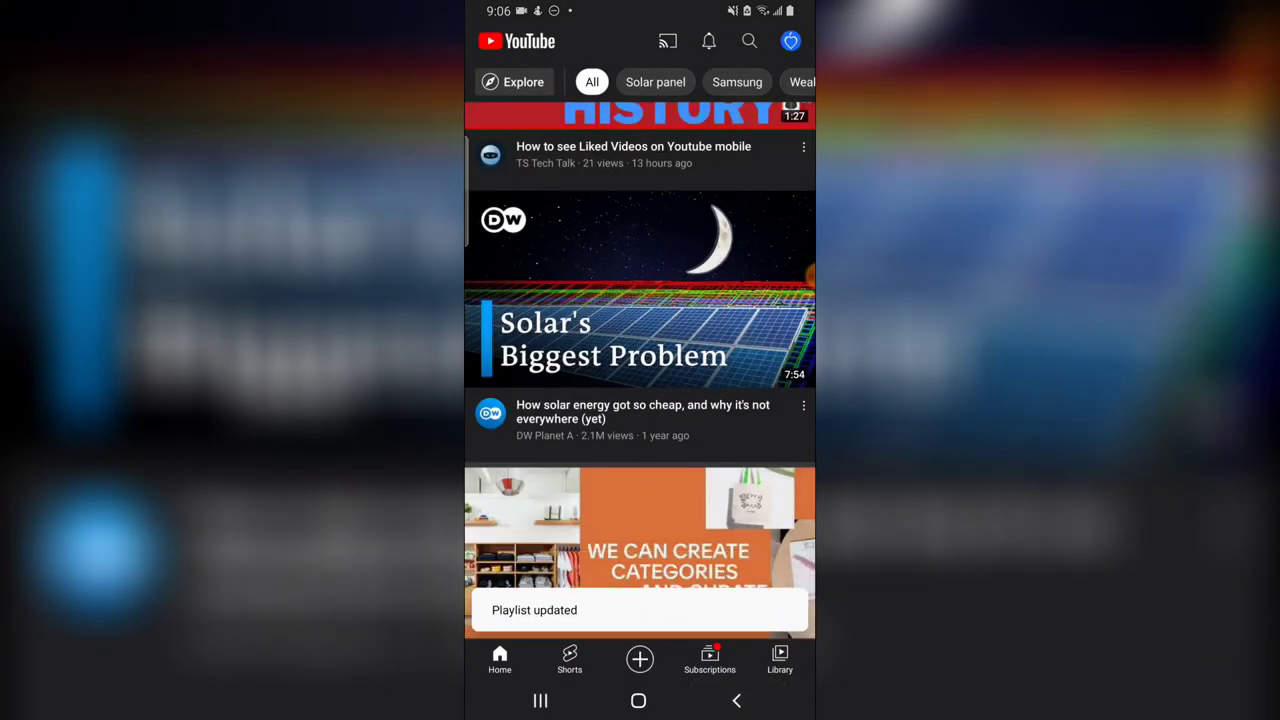
pyautogui.scroll(-5, 640, 400)
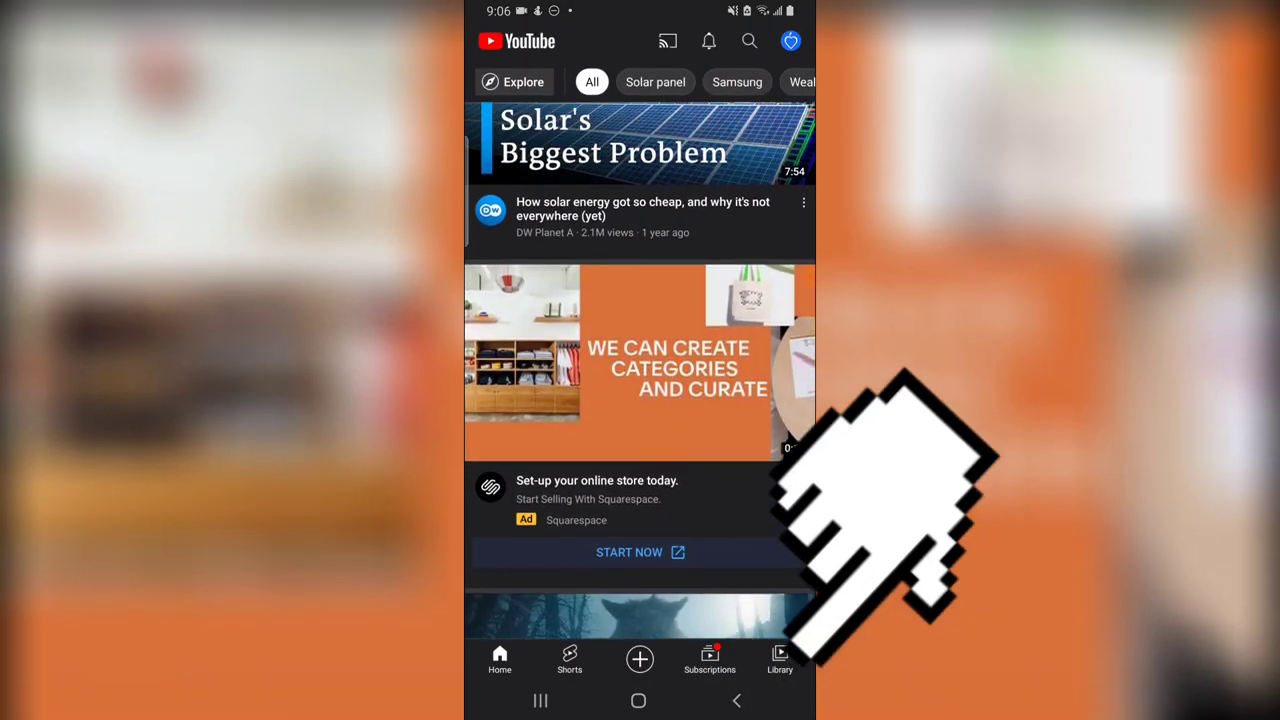
pyautogui.scroll(-5, 640, 400)
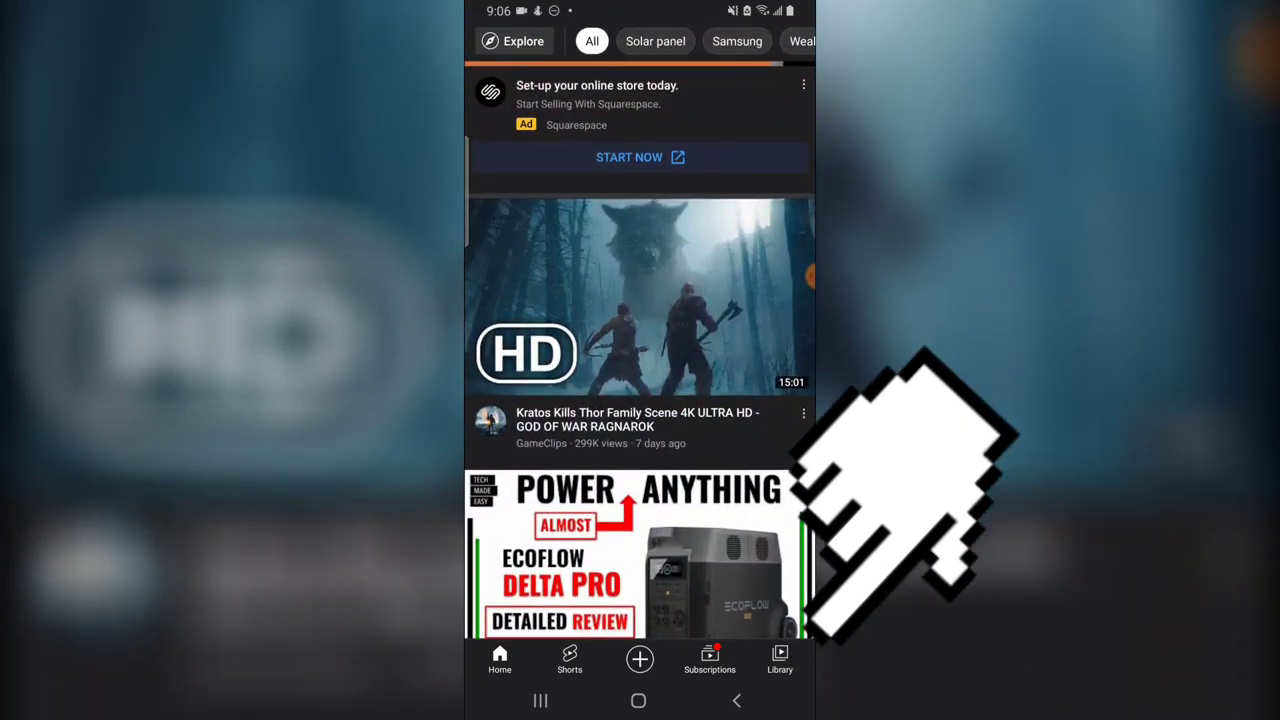
pyautogui.click(780, 659)
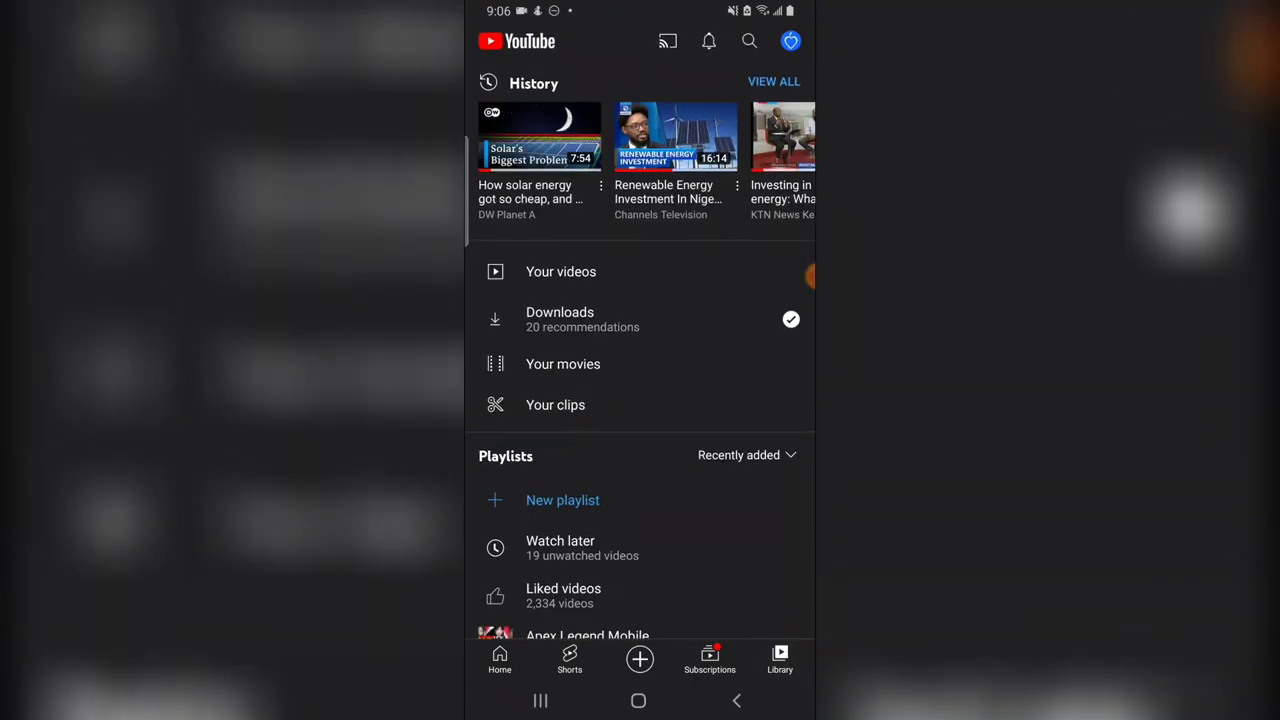
pyautogui.scroll(-2, 640, 400)
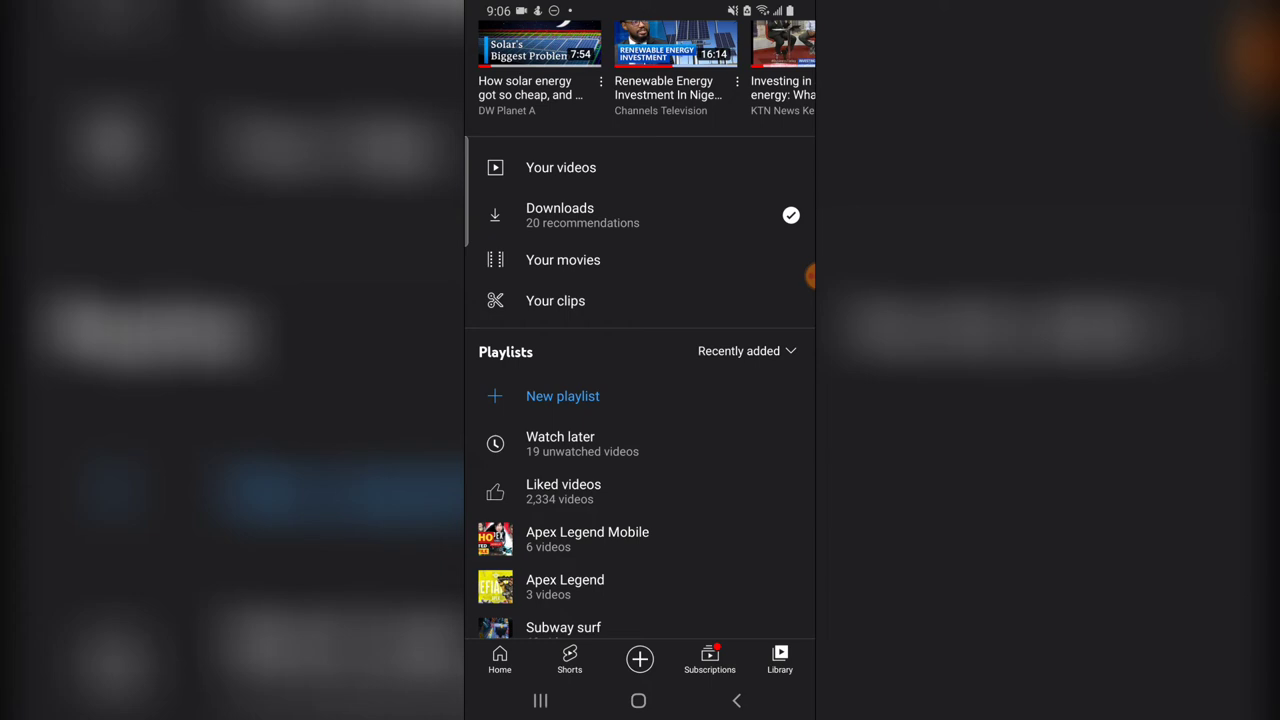
# View the Watch later playlist with the solar video on top, then return Home.
pyautogui.click(560, 443)
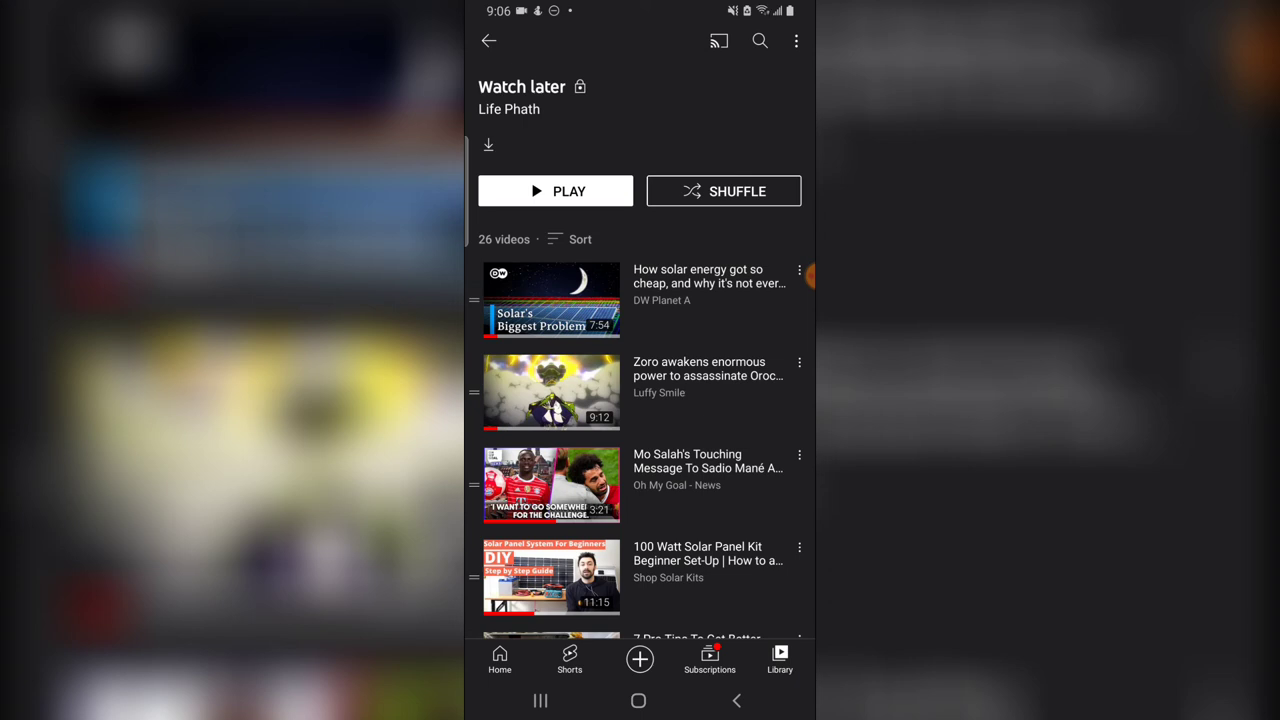
pyautogui.click(499, 659)
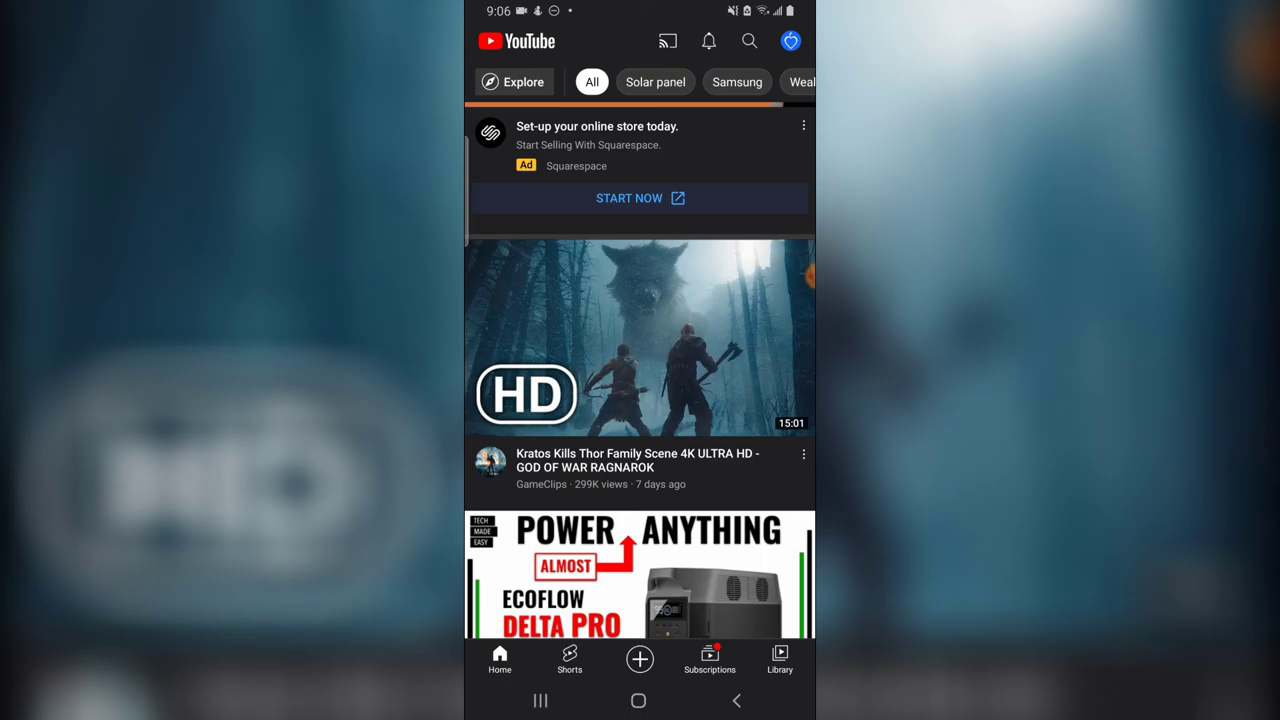